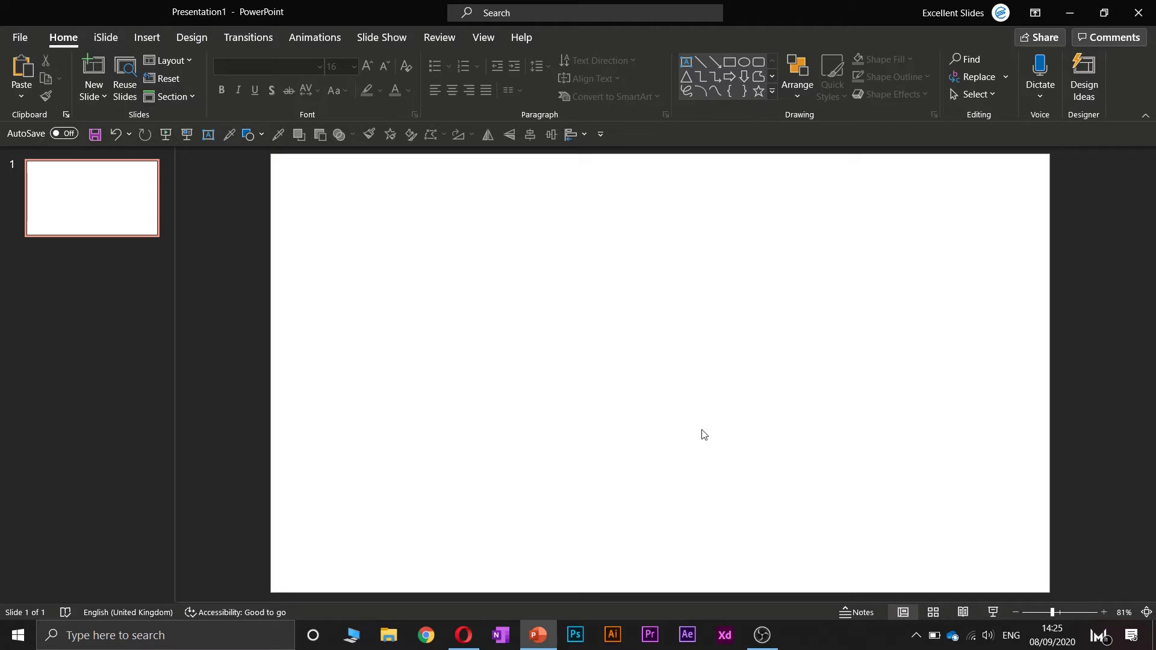
# Paste the Wikipedia PowerPoint history text and raise its box so the last line fits the slide
pyautogui.hotkey('ctrl', 'v')
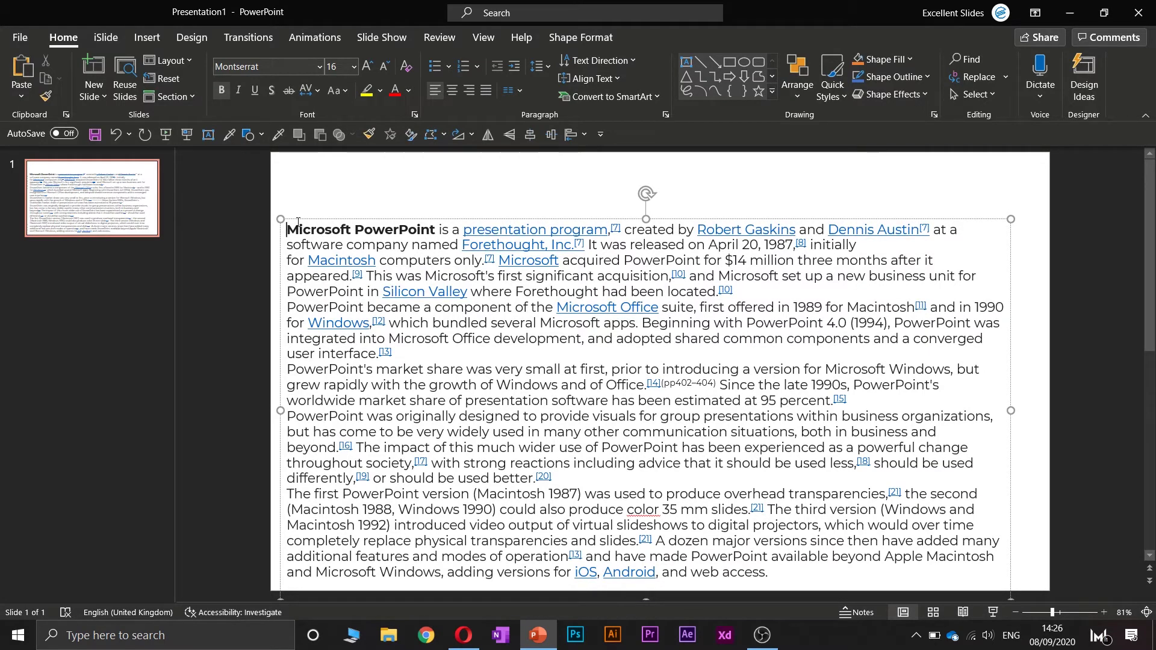
pyautogui.moveTo(506, 221); pyautogui.dragTo(520, 196)
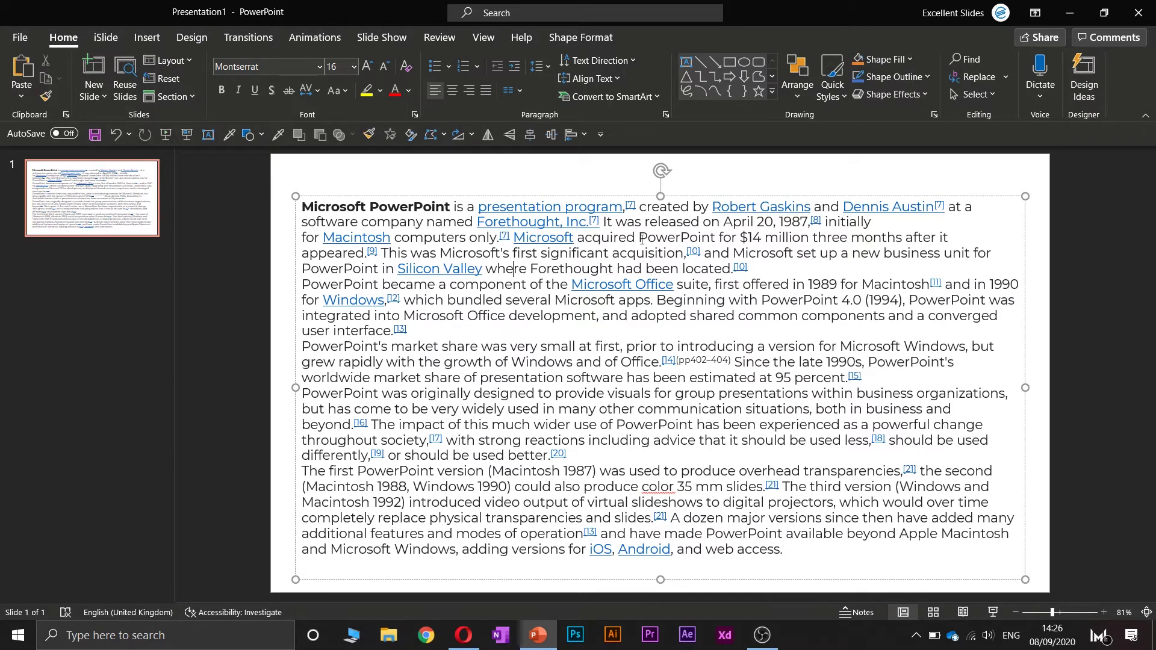
pyautogui.click(601, 190)
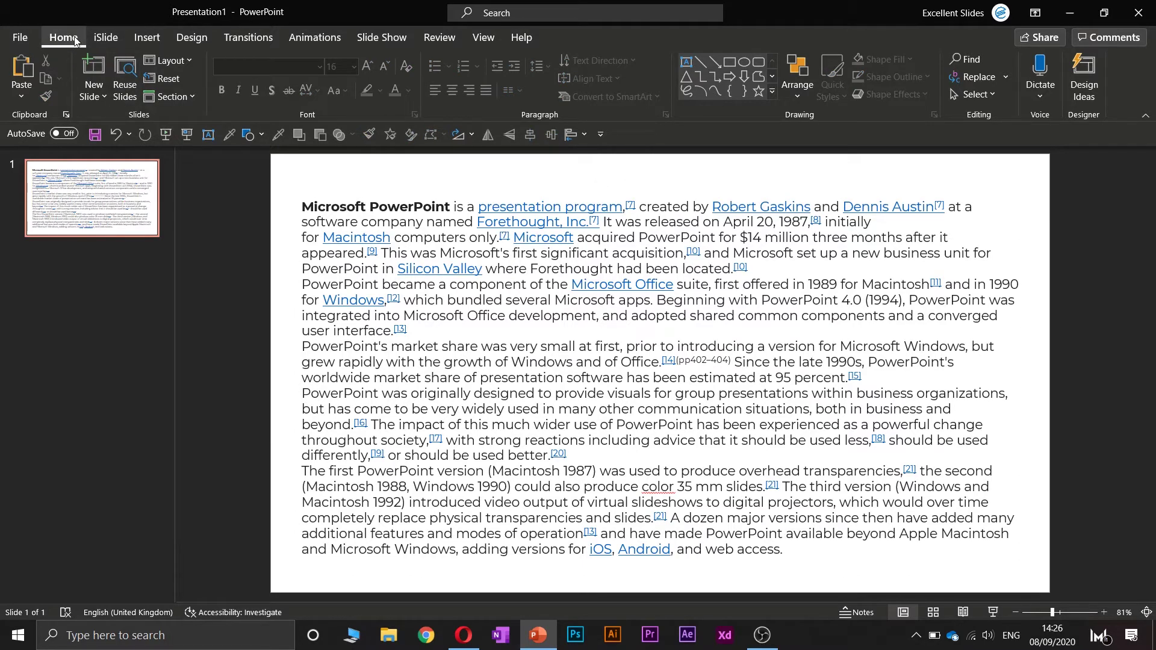
# Open the Find dialog and clear out the old search term
pyautogui.click(971, 61)
pyautogui.moveTo(839, 125); pyautogui.dragTo(725, 181)
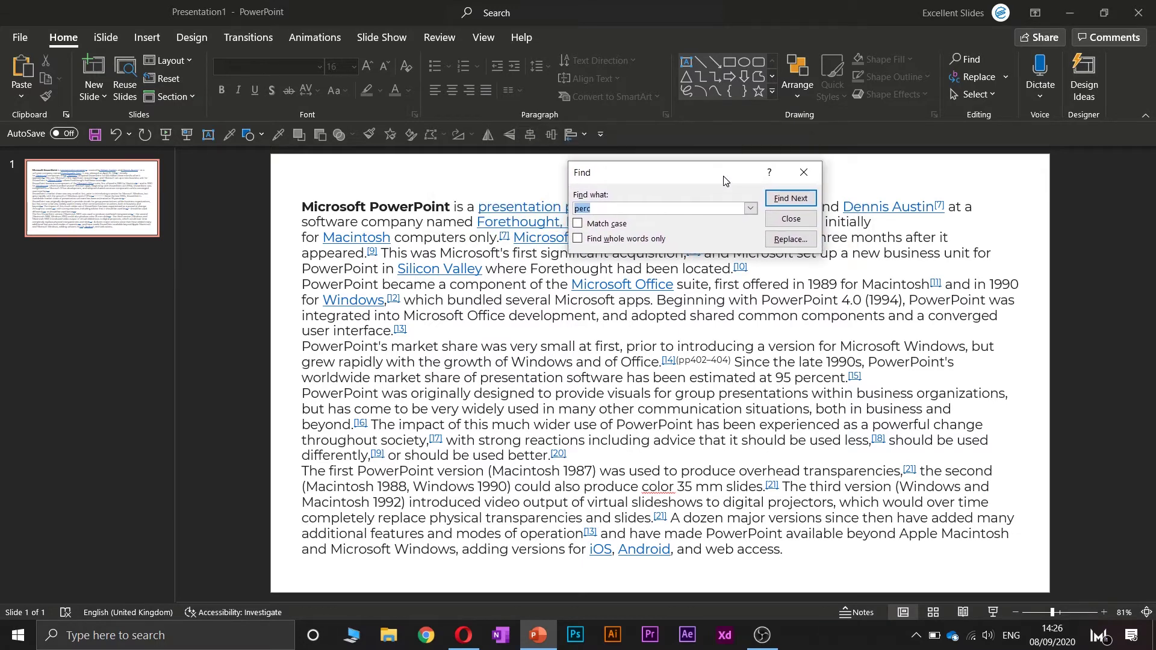
pyautogui.click(688, 208)
pyautogui.press('BackSpace')
pyautogui.press('BackSpace')
pyautogui.press('BackSpace')
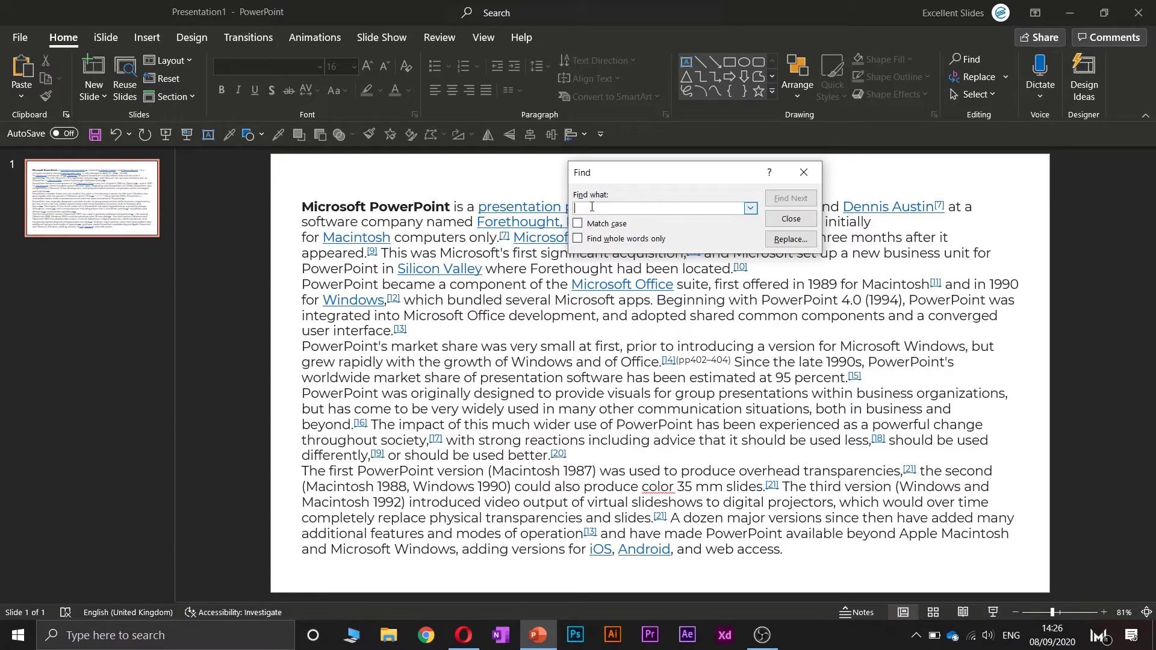
pyautogui.write('lksfjajfawjkfha')
pyautogui.doubleClick(594, 207)
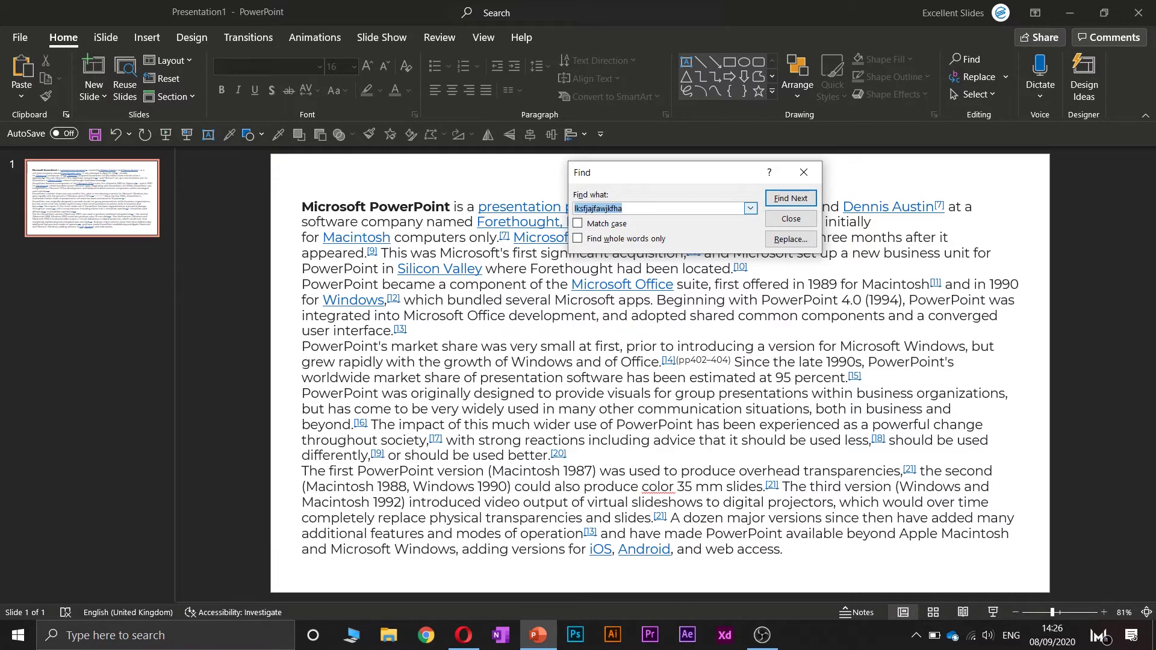
pyautogui.press('BackSpace')
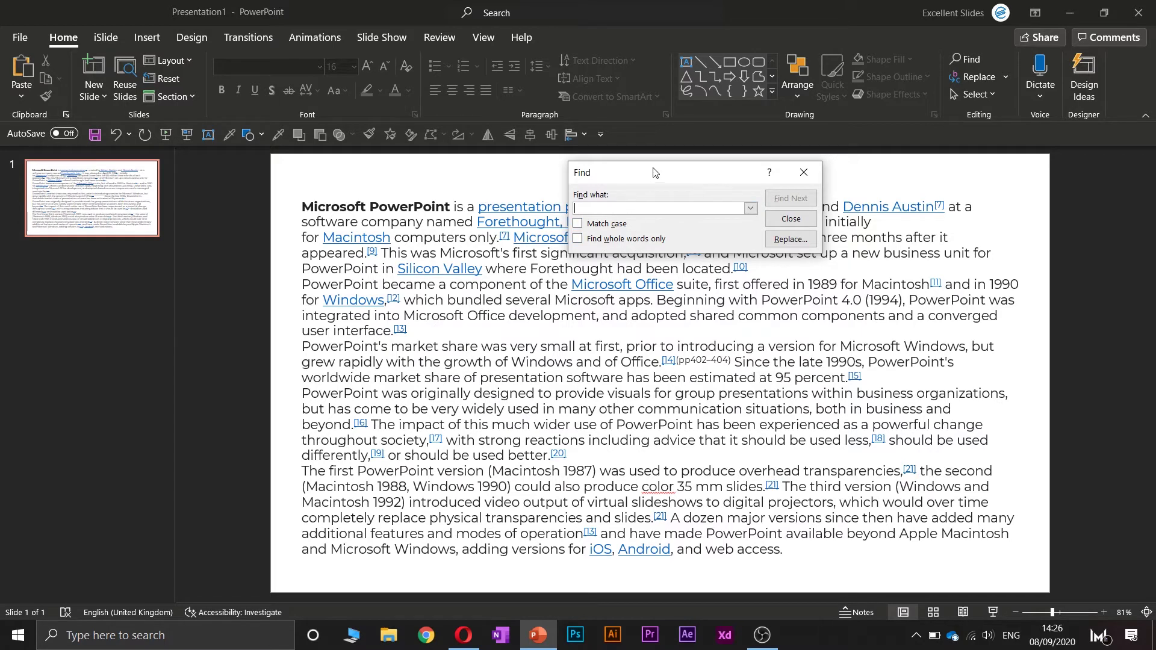
# Enter 'powerpoint' as the search term and move the Find dialog to the top of the slide
pyautogui.moveTo(654, 172); pyautogui.dragTo(612, 331)
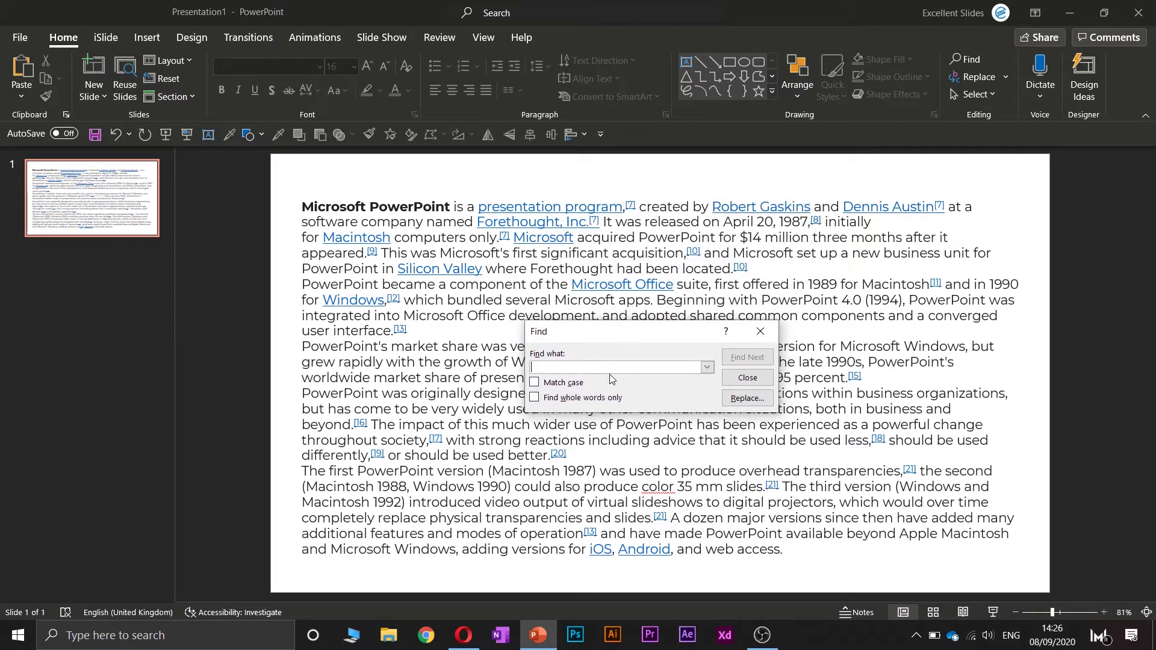
pyautogui.write('powerpoint')
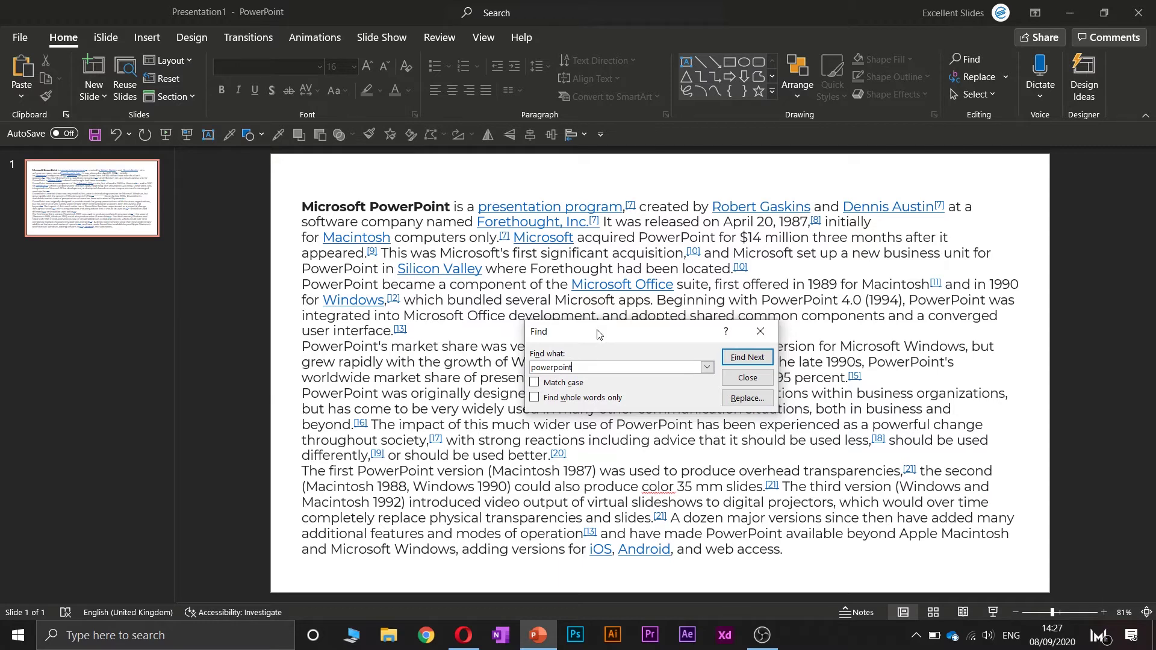
pyautogui.moveTo(599, 334); pyautogui.dragTo(630, 111)
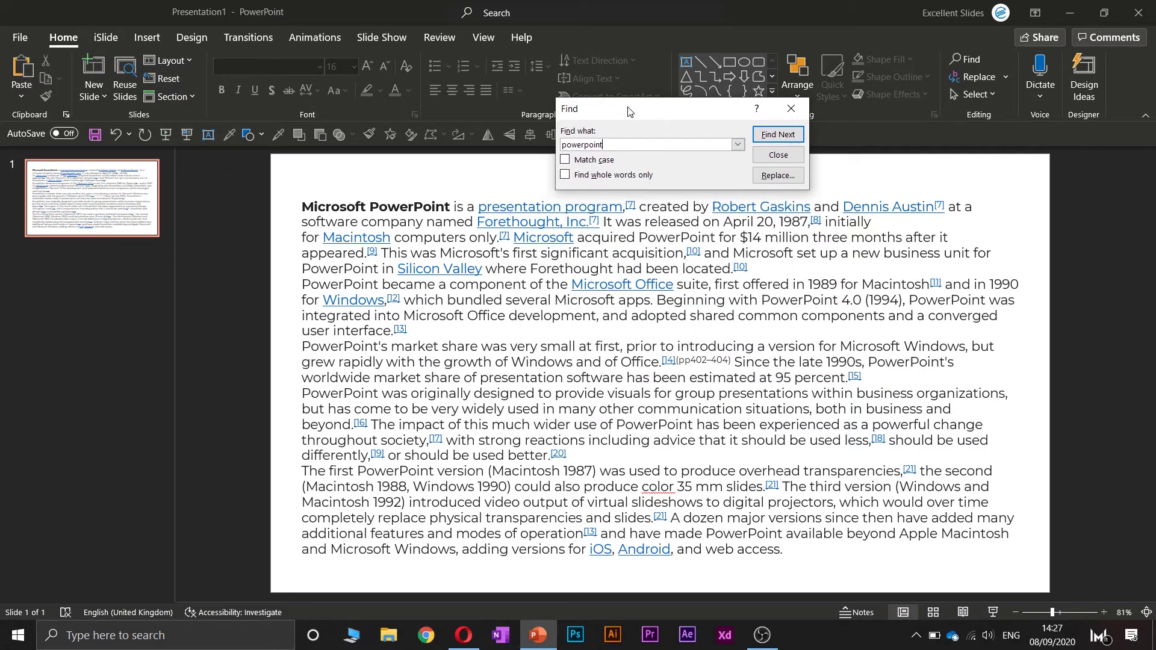
# Step through the first several 'powerpoint' matches with Find Next
pyautogui.press('Return')
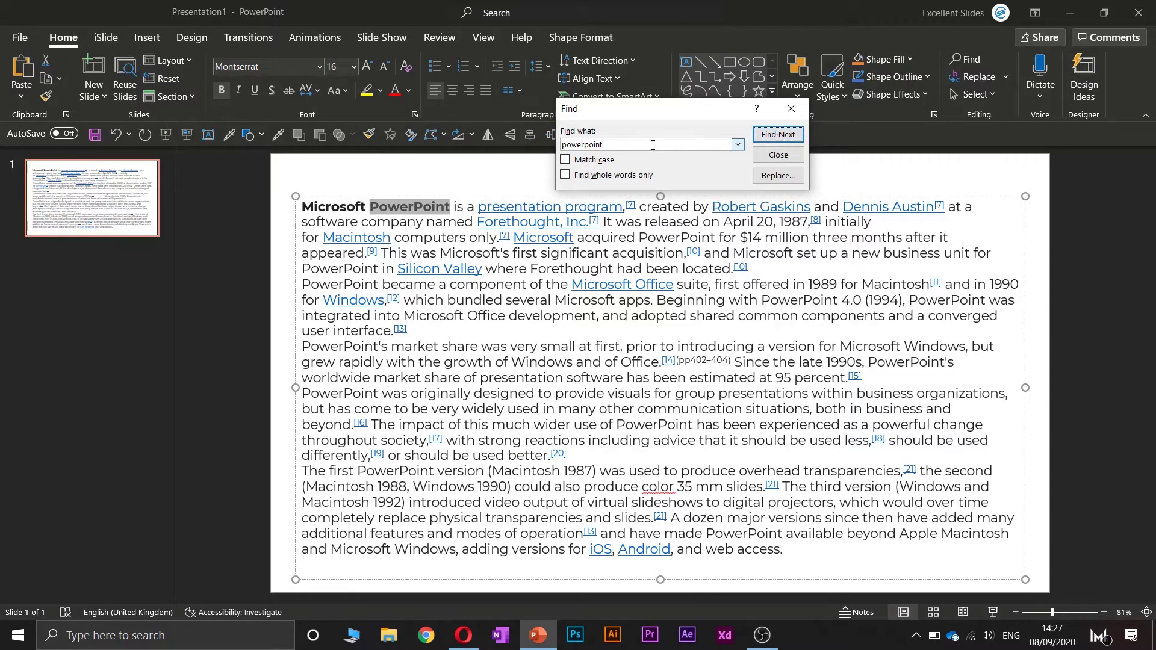
pyautogui.click(782, 135)
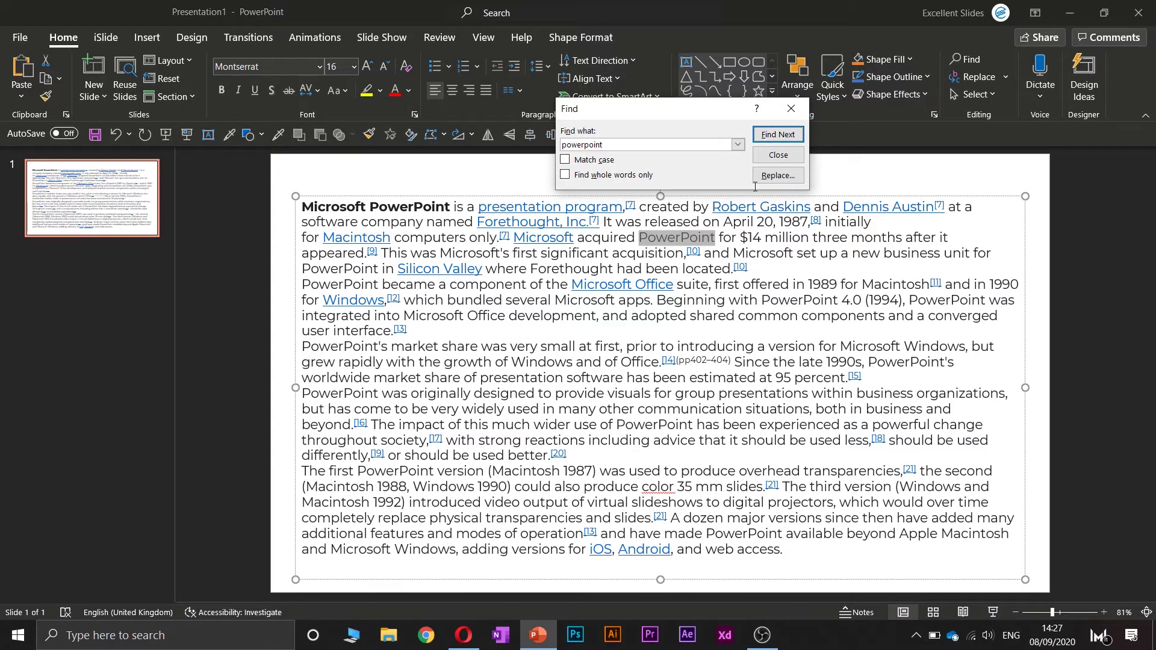
pyautogui.click(778, 134)
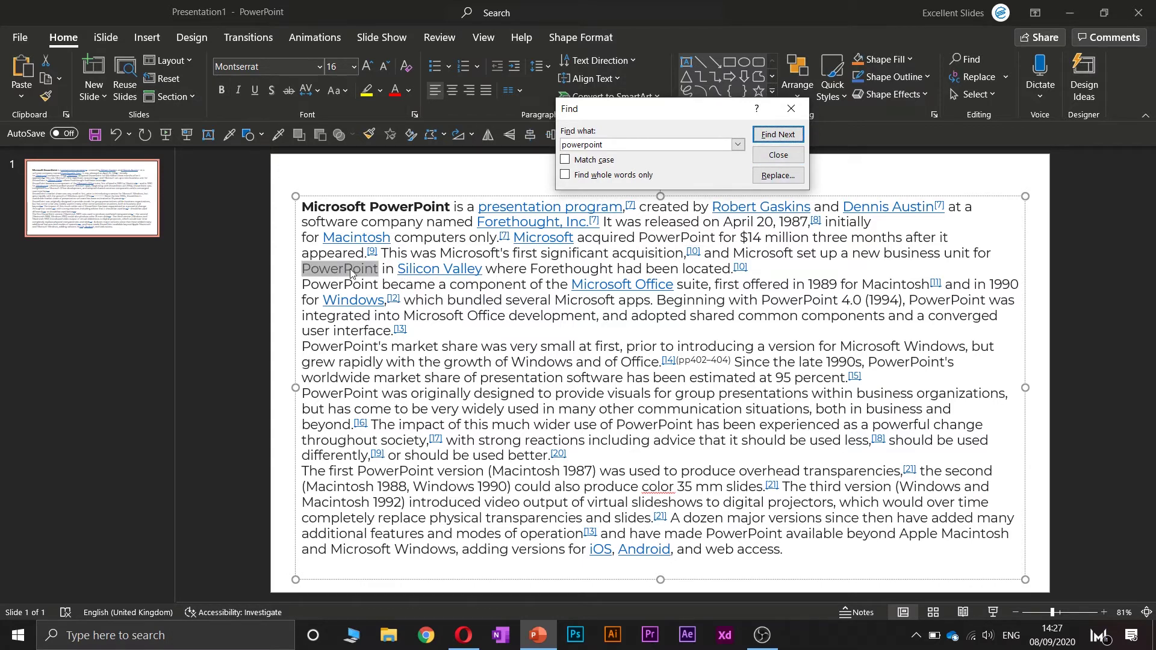
pyautogui.click(777, 134)
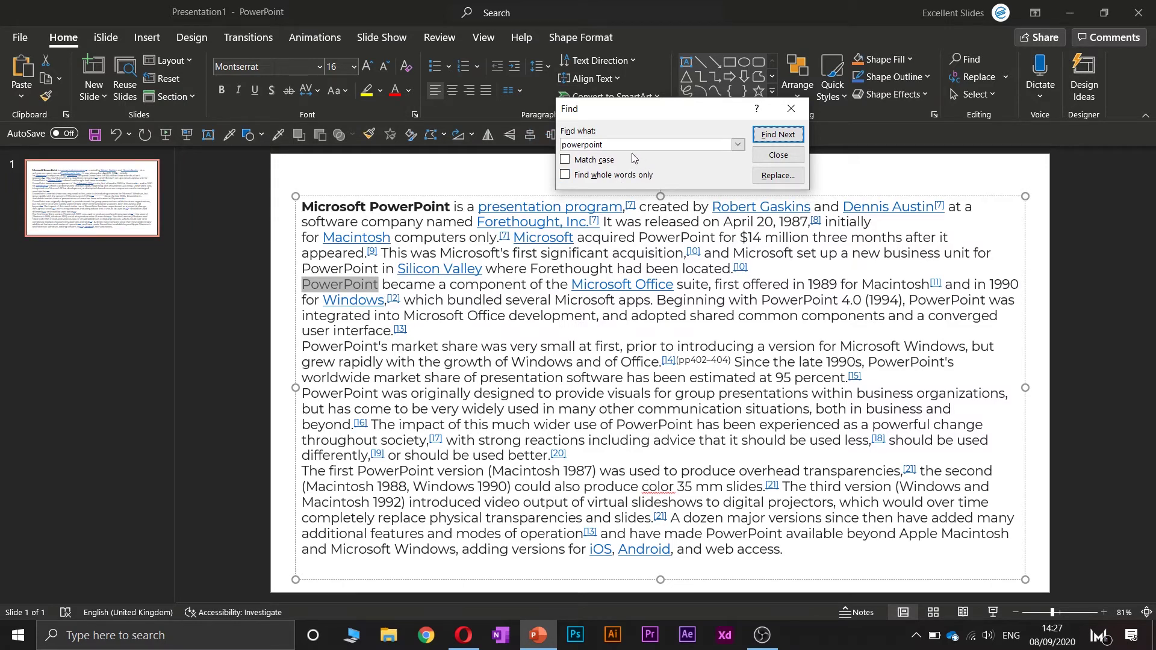
# Turn on Match case and keep searching until the last-match message, then dismiss it
pyautogui.click(577, 163)
pyautogui.click(782, 136)
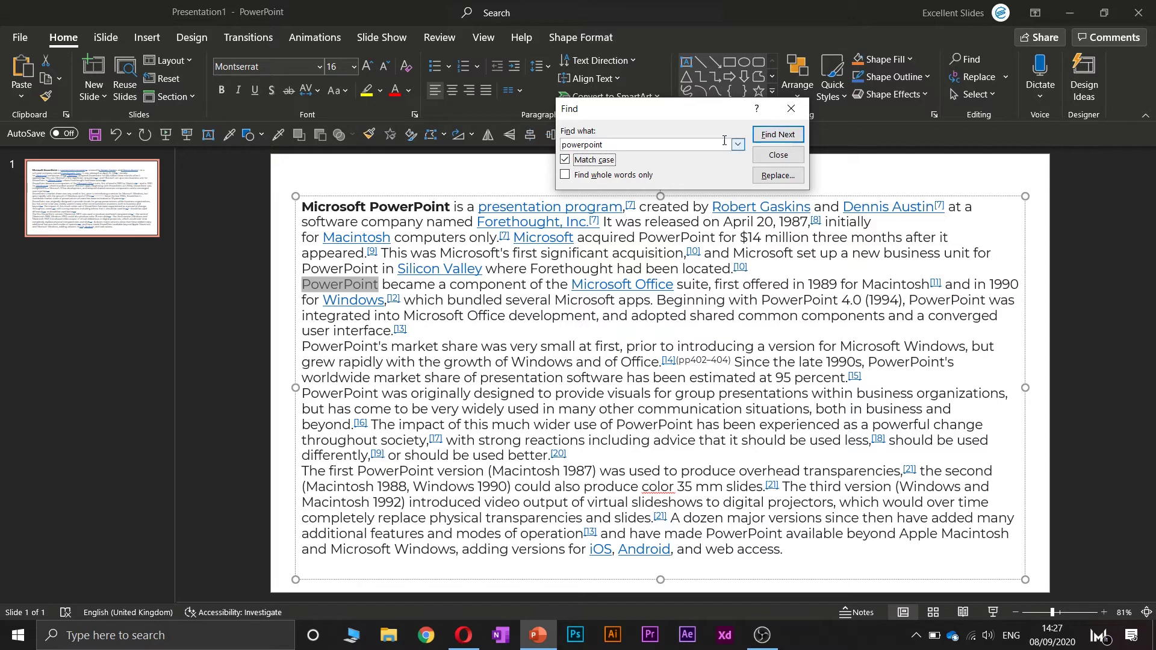
pyautogui.click(694, 145)
pyautogui.press('Return')
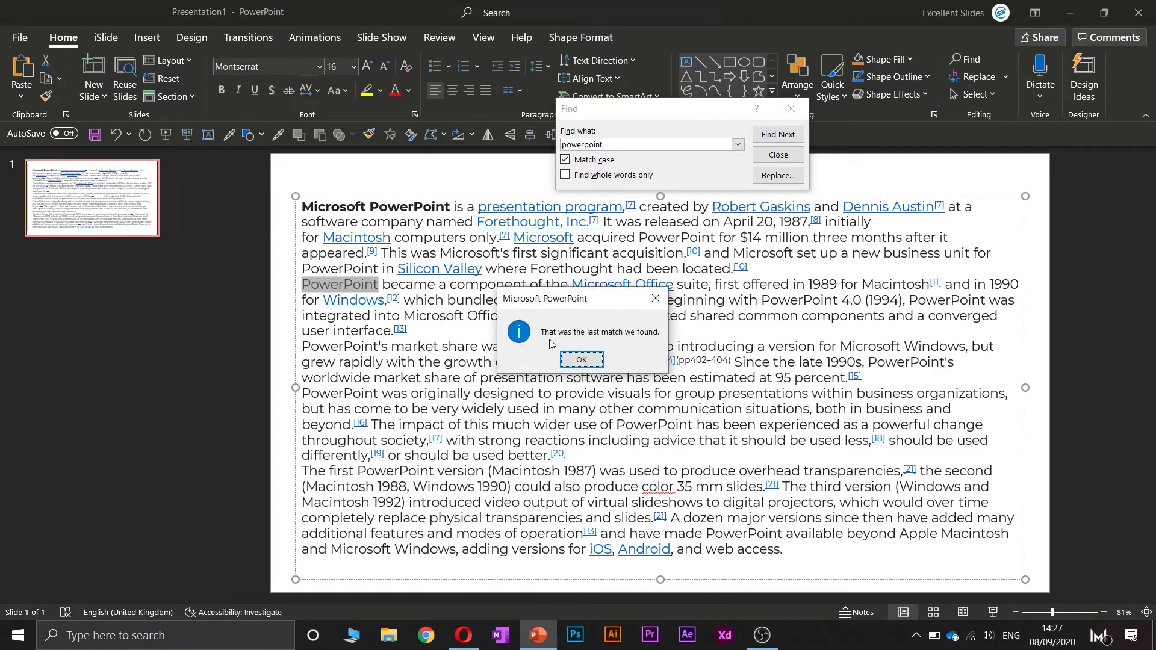
pyautogui.click(595, 361)
pyautogui.doubleClick(619, 142)
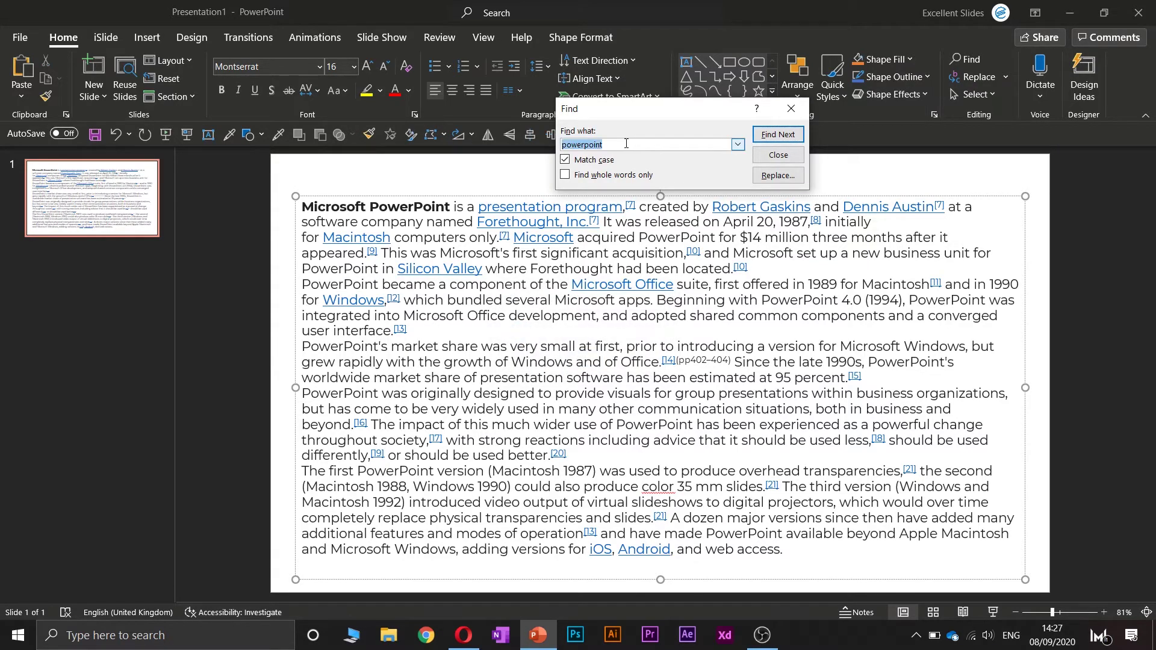
pyautogui.press('End')
# Clear Match case, enable Find whole words only, and find the next match
pyautogui.click(410, 208)
pyautogui.moveTo(417, 209); pyautogui.dragTo(424, 208)
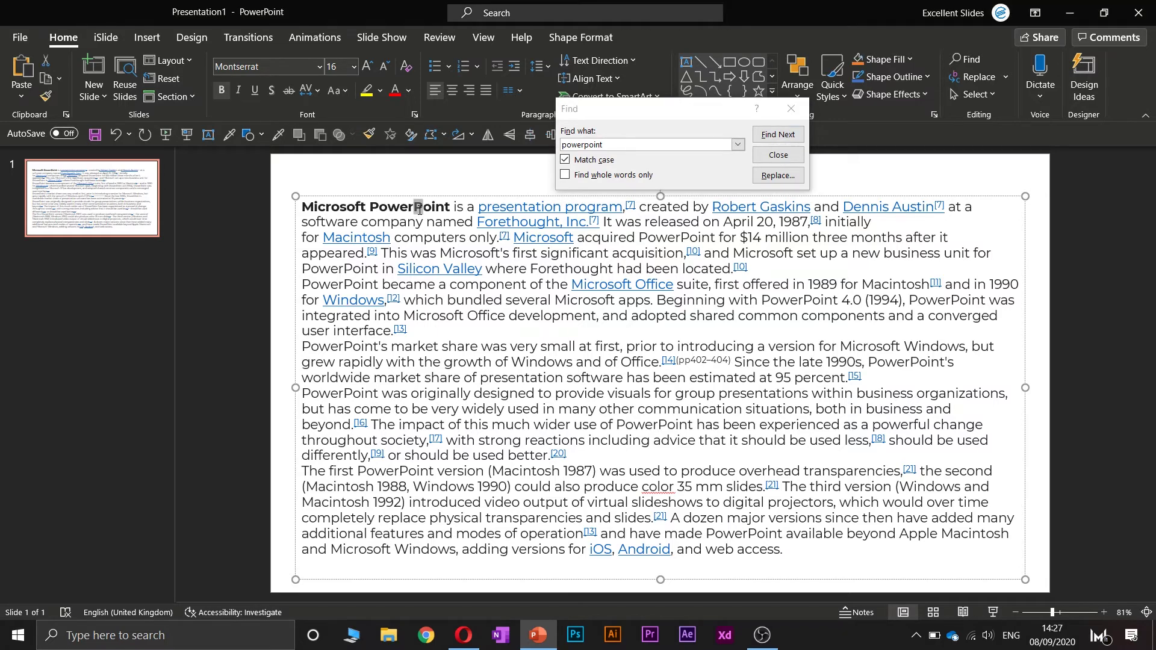
pyautogui.click(569, 167)
pyautogui.click(566, 160)
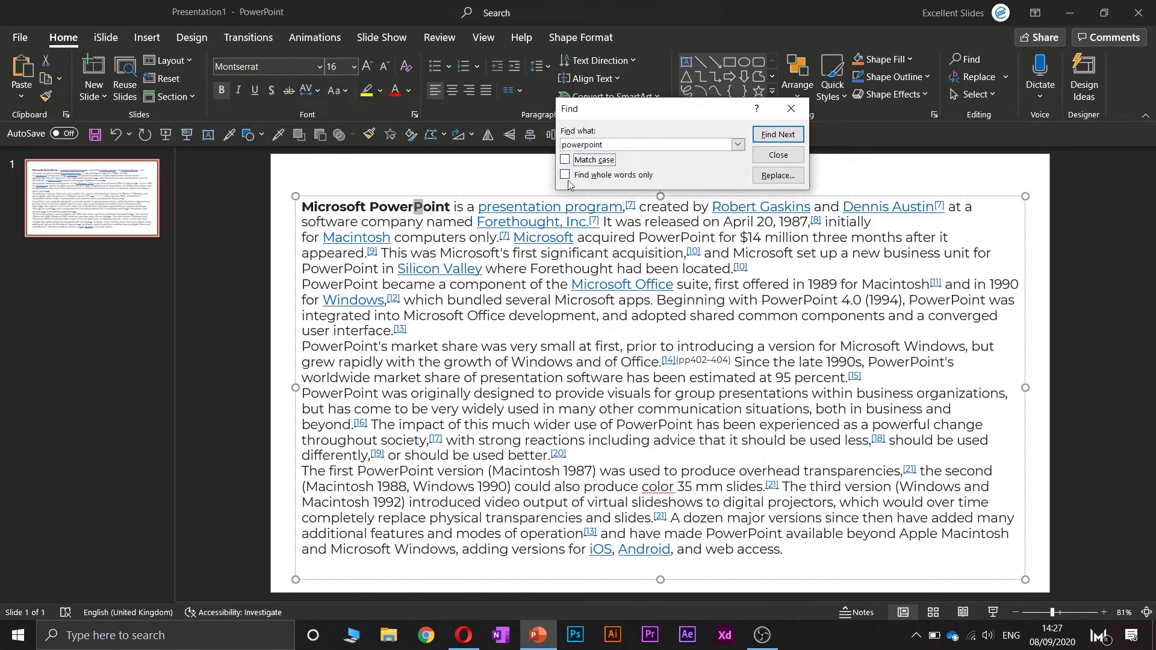
pyautogui.click(565, 174)
pyautogui.click(768, 138)
# Shorten the search term to 'power' and find the next match
pyautogui.doubleClick(622, 146)
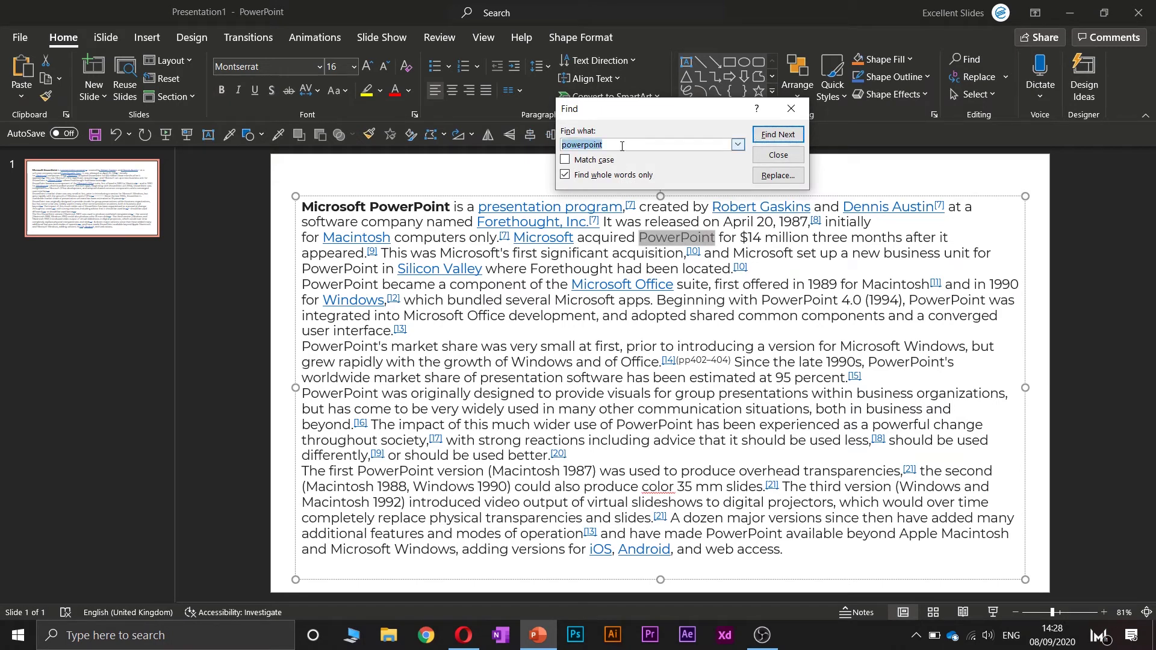
pyautogui.click(621, 146)
pyautogui.press('BackSpace')
pyautogui.press('BackSpace')
pyautogui.press('BackSpace')
pyautogui.press('BackSpace')
pyautogui.press('BackSpace')
pyautogui.press('Return')
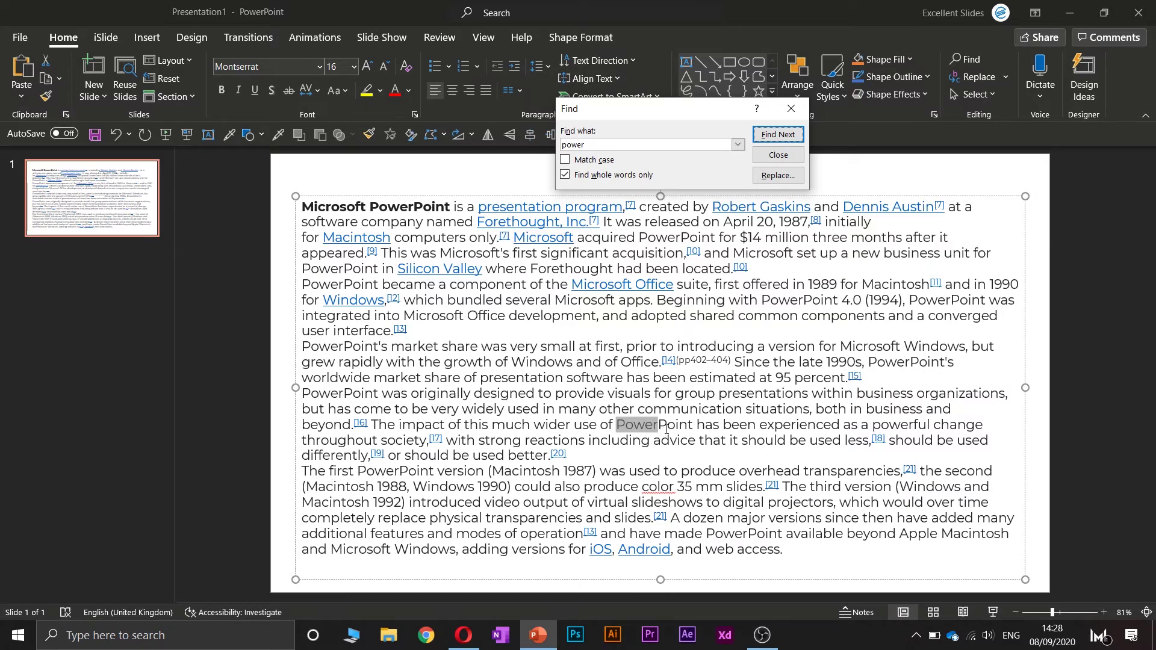
# Replace one 'Power' with 'energy' to read 'wider use of energyPoint', then close the dialog
pyautogui.click(774, 179)
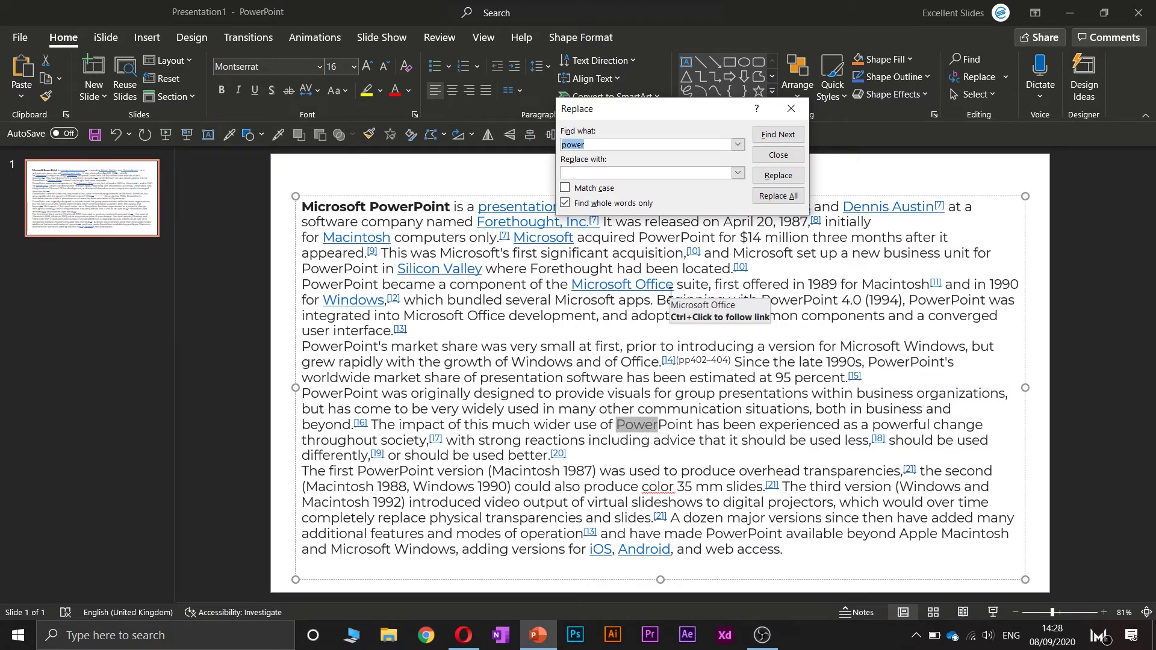
pyautogui.click(617, 172)
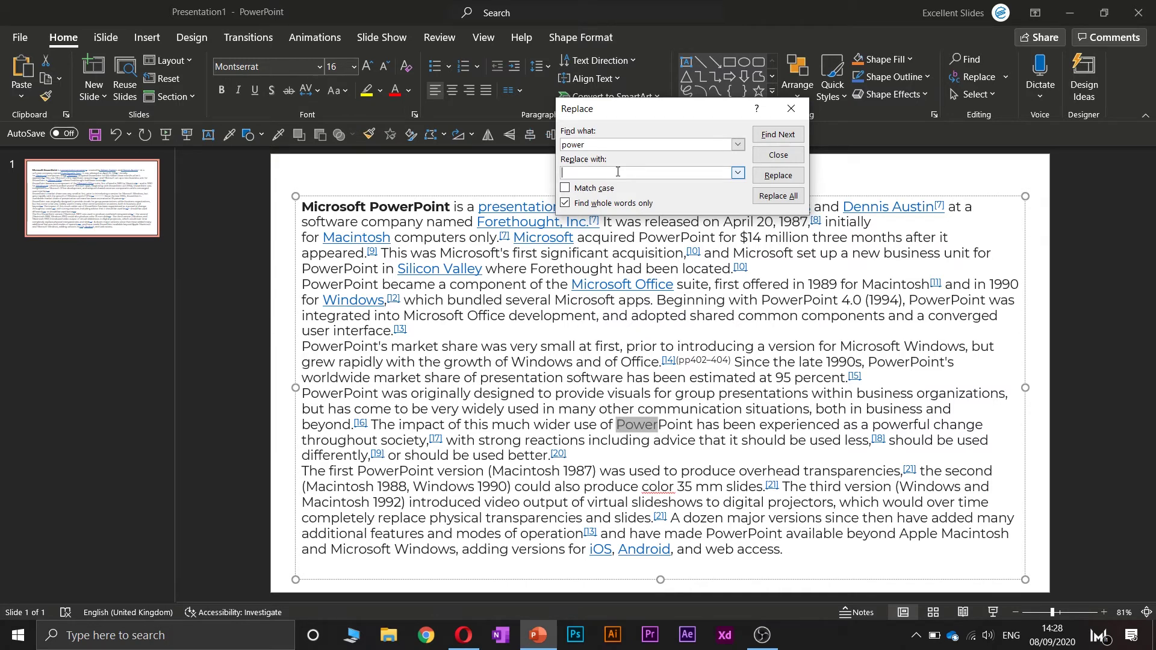
pyautogui.write('energy')
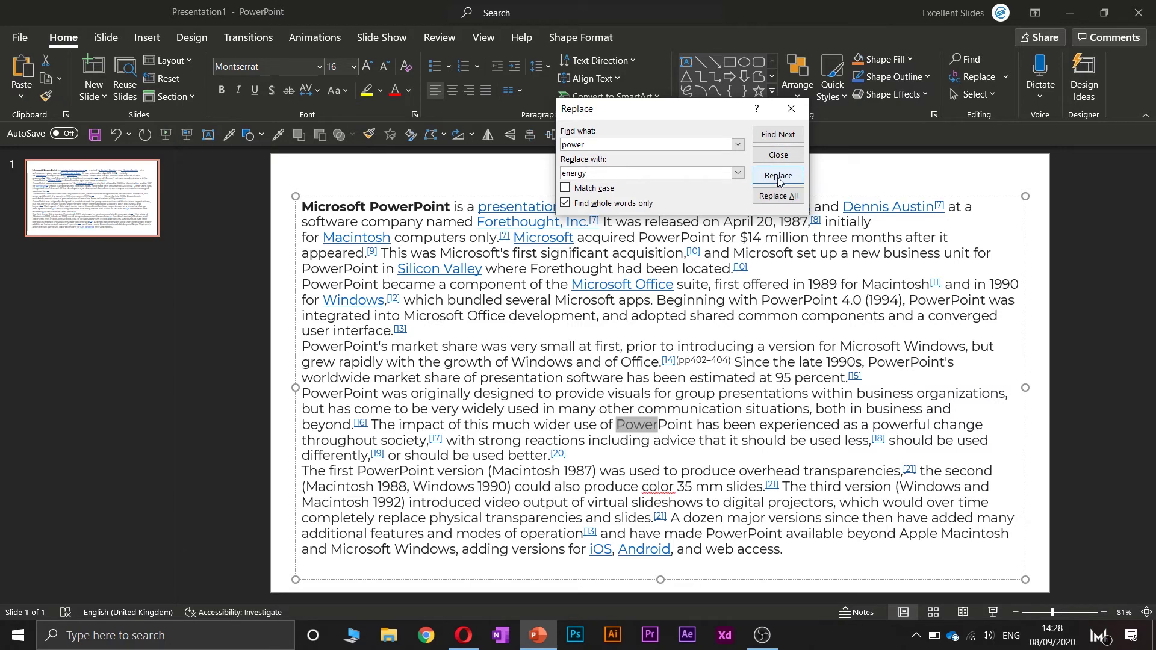
pyautogui.click(779, 182)
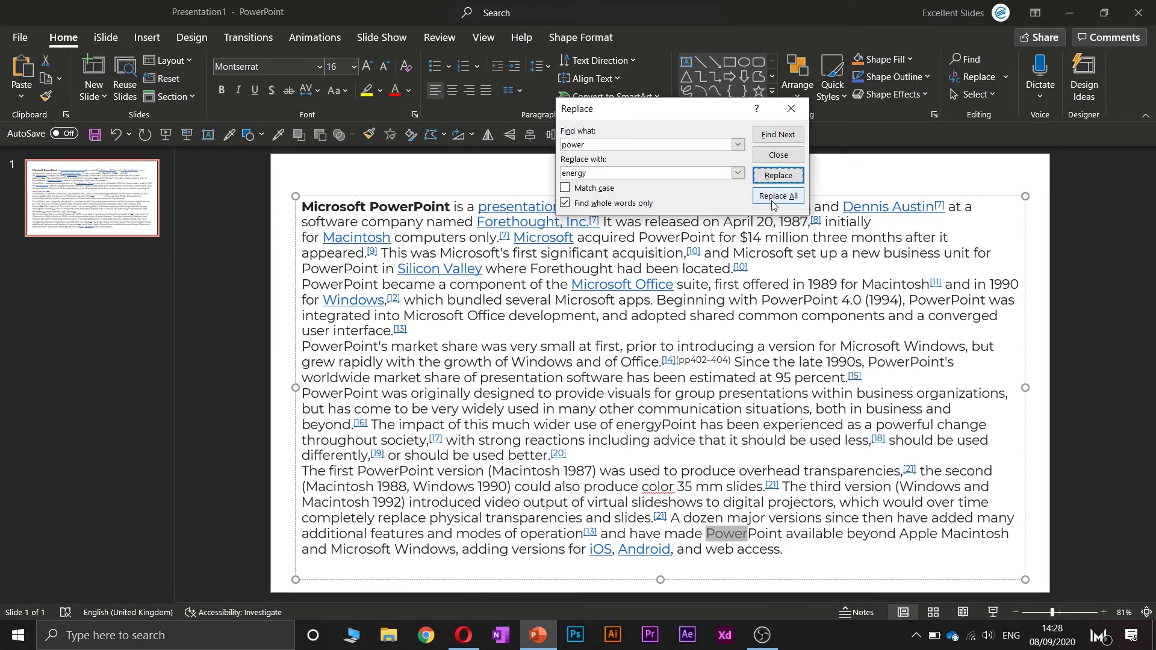
pyautogui.click(790, 110)
pyautogui.click(810, 177)
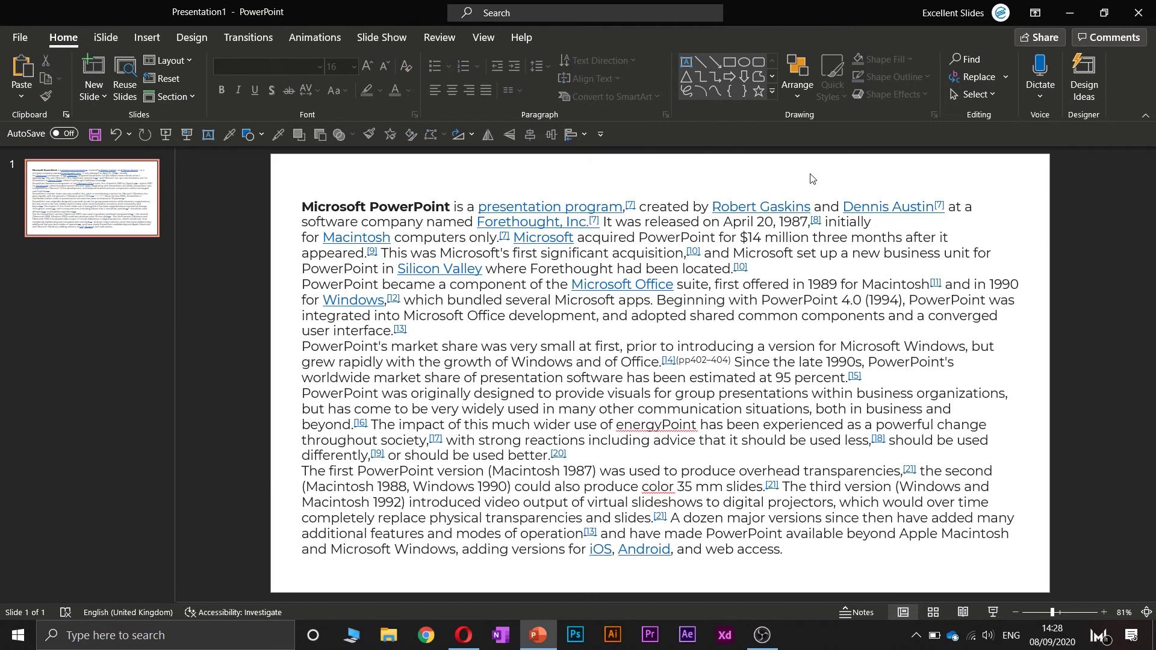